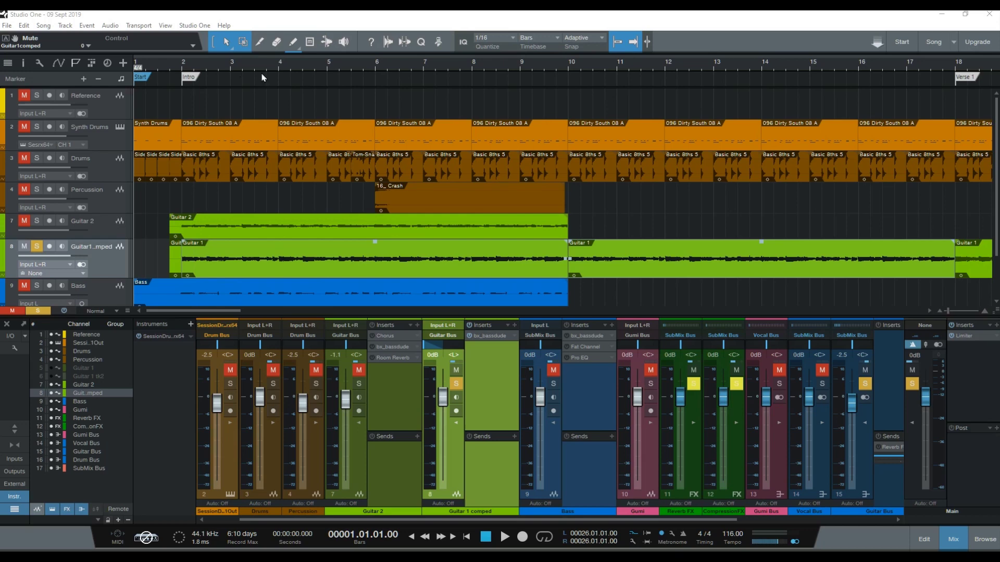
Play the song from the beginning and stop it around bar 9
click(505, 536)
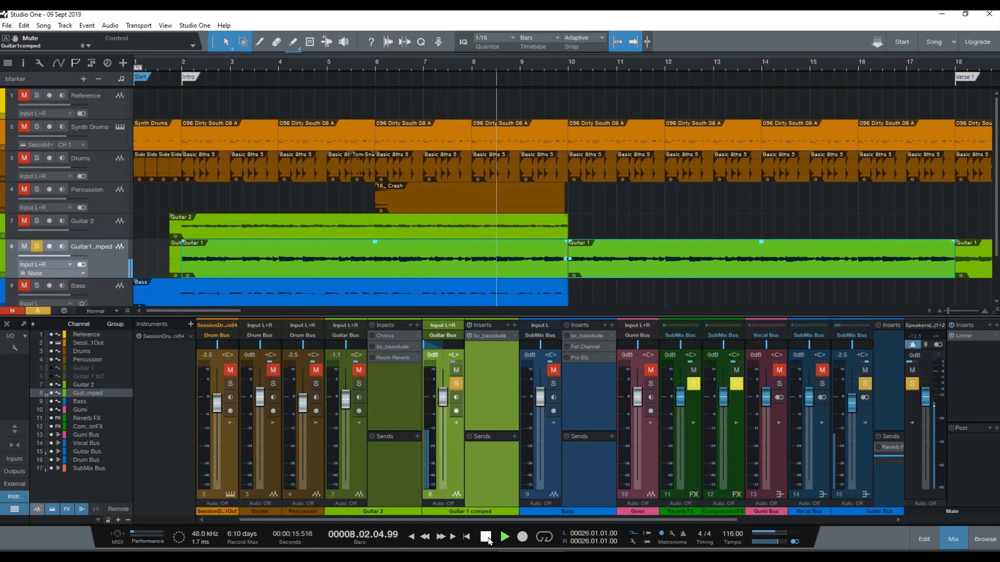
click(488, 539)
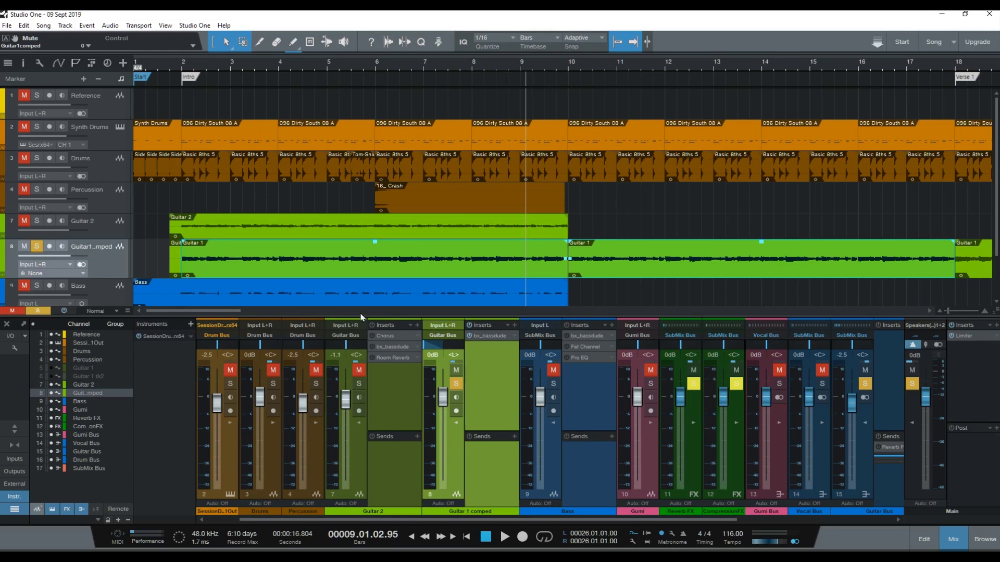
Scroll the arrangement and start playback from the Post-verse marker at bar 42
drag(232, 311, 419, 335)
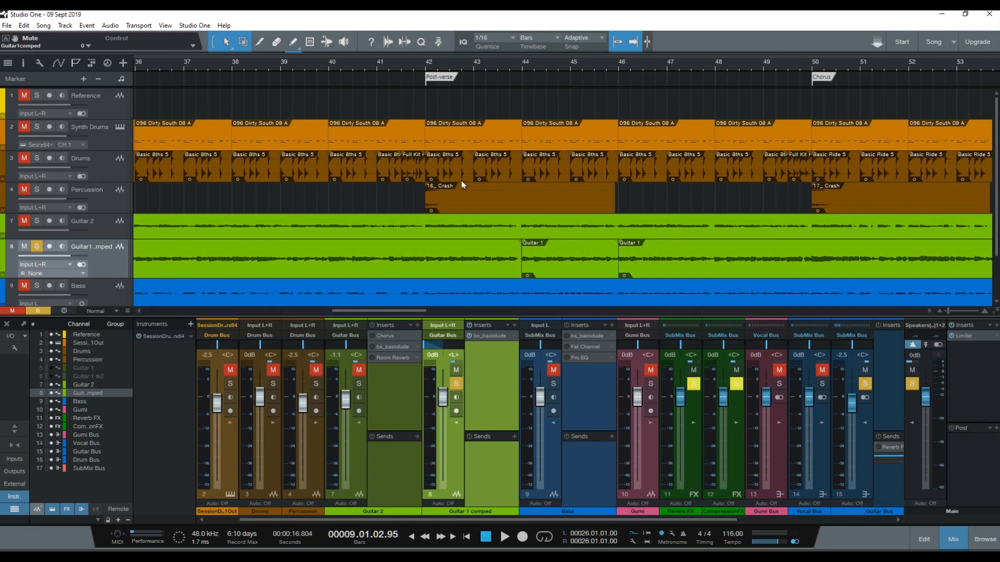
click(426, 63)
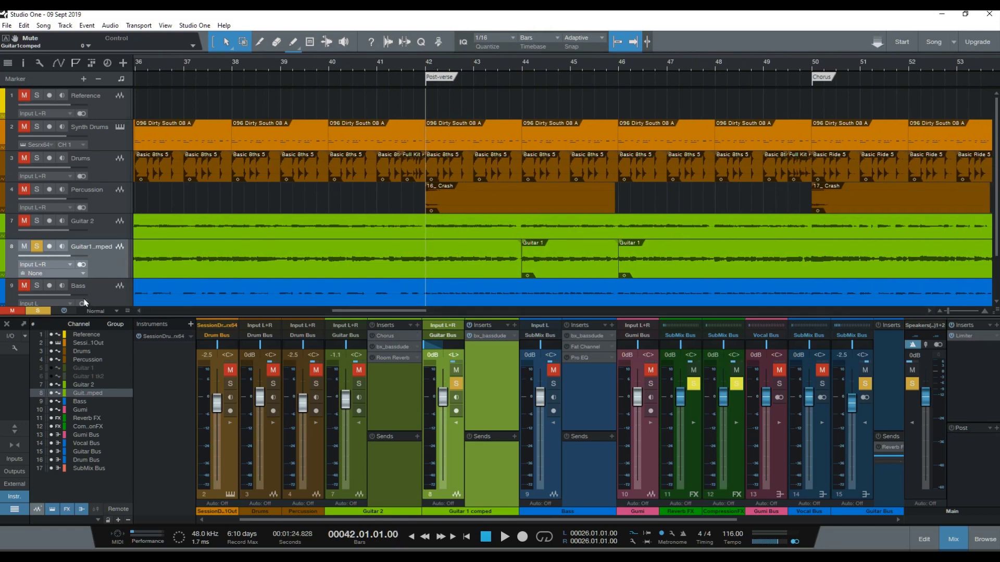
click(504, 537)
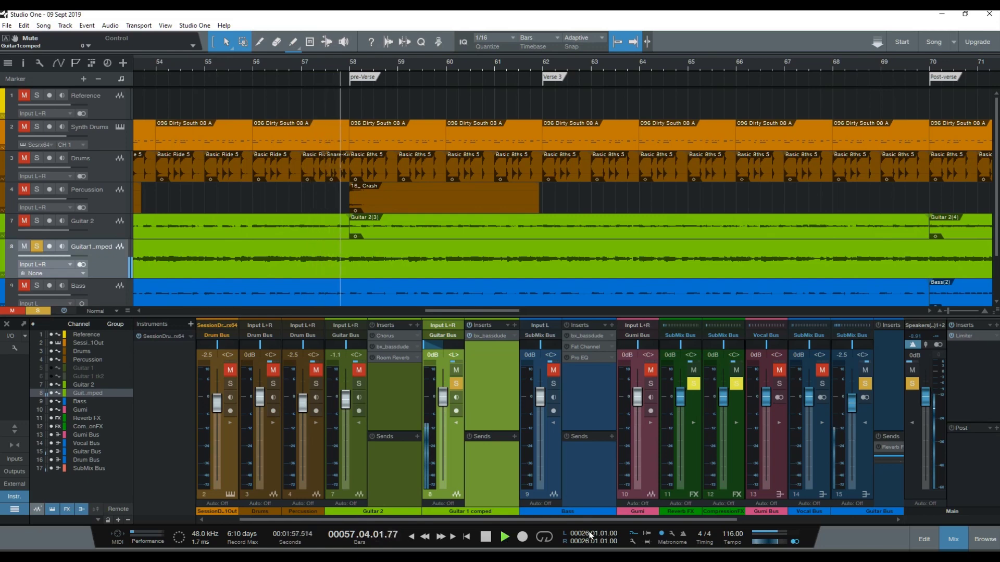
Stop playback at bar 58 and bring up Synth Drums' Session Drummer 3 window
click(488, 537)
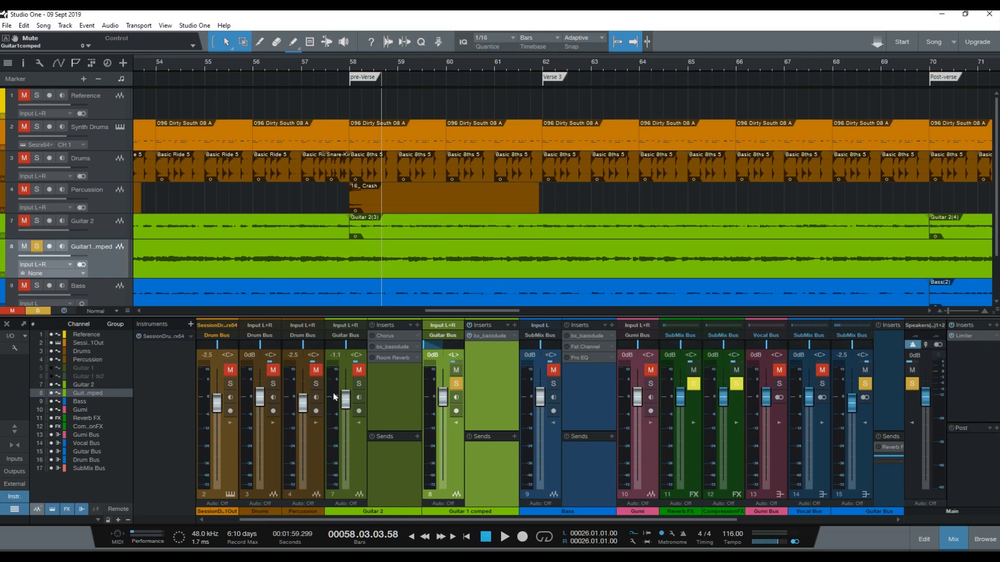
click(119, 127)
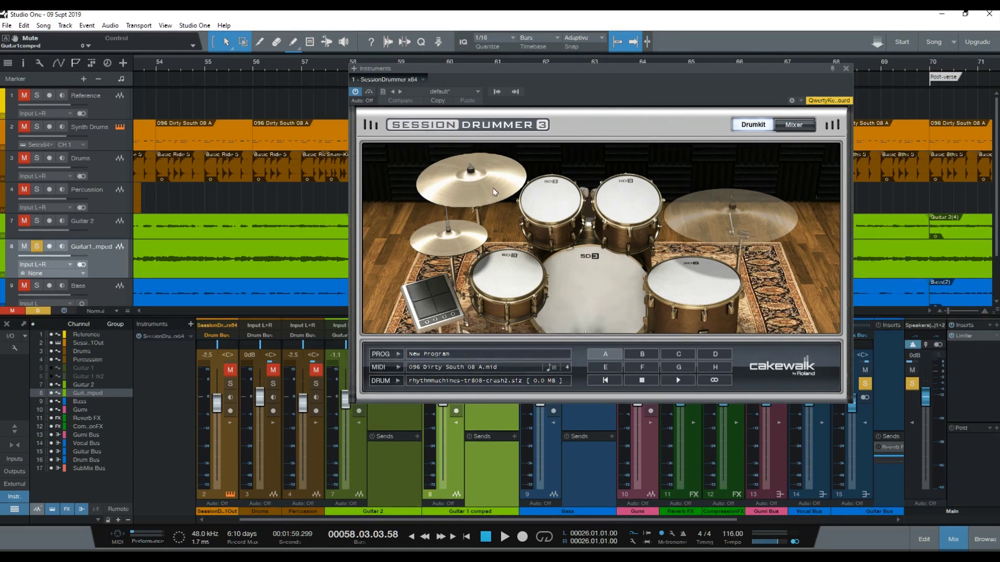
Unmute and solo Synth Drums, audition the floor tom, and close Session Drummer 3
click(24, 130)
click(36, 127)
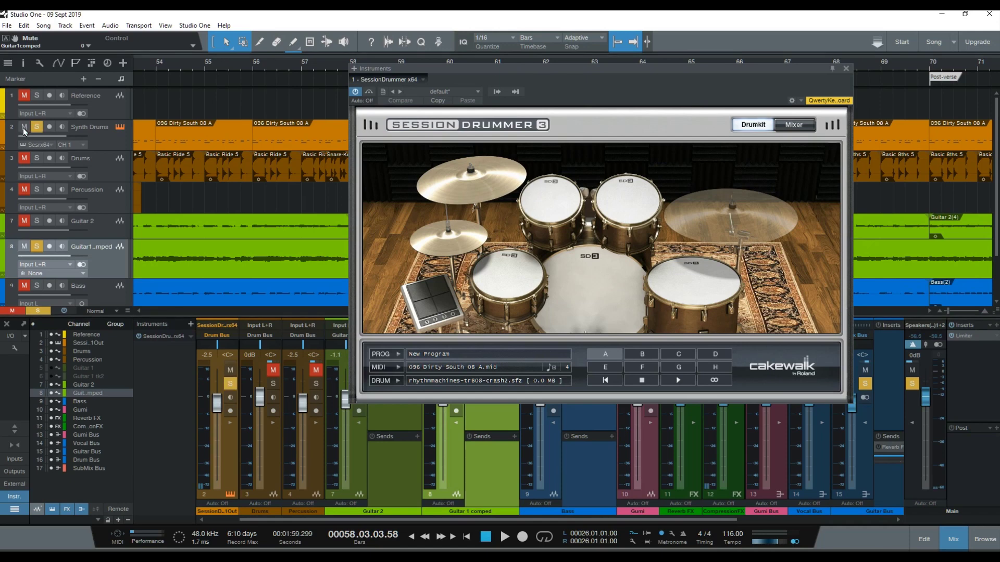
click(707, 285)
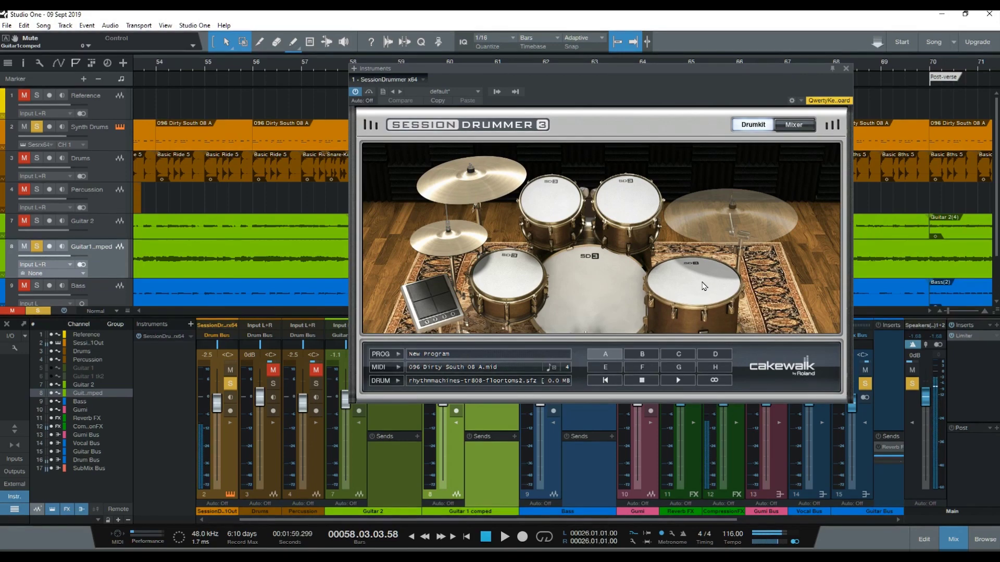
click(845, 68)
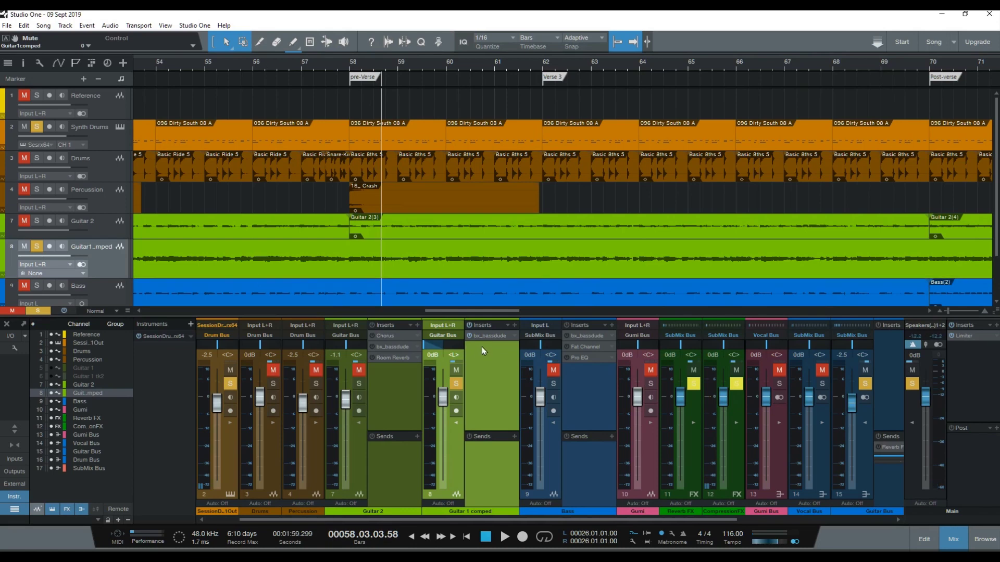
Play the song from its start with Synth Drums soloed, stopping around bar 7
key(Home)
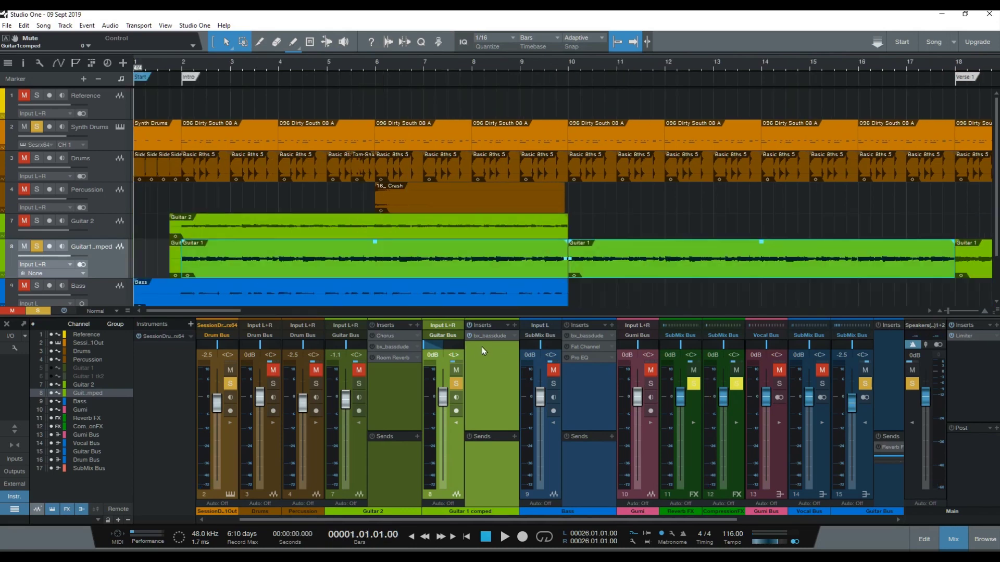
key(space)
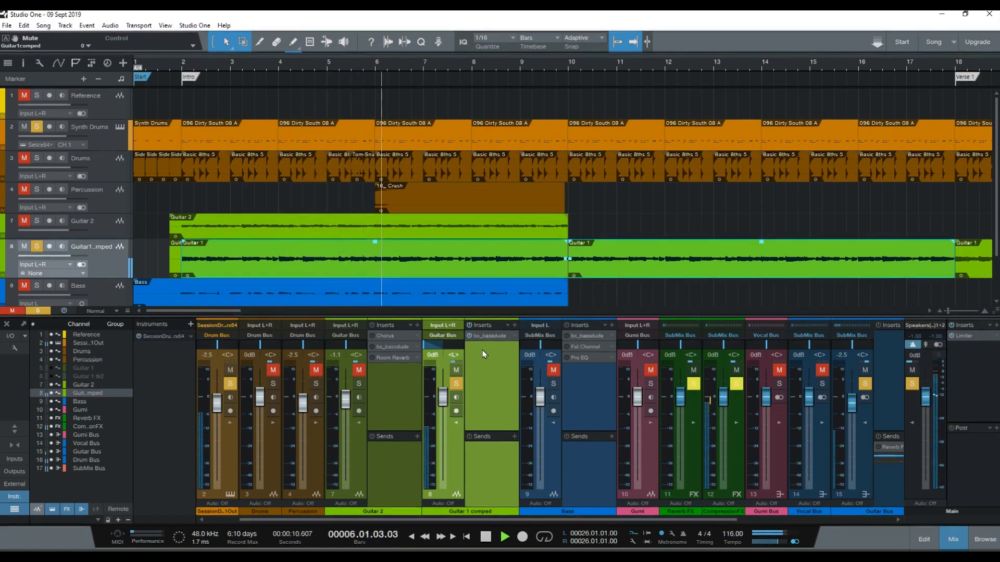
click(487, 538)
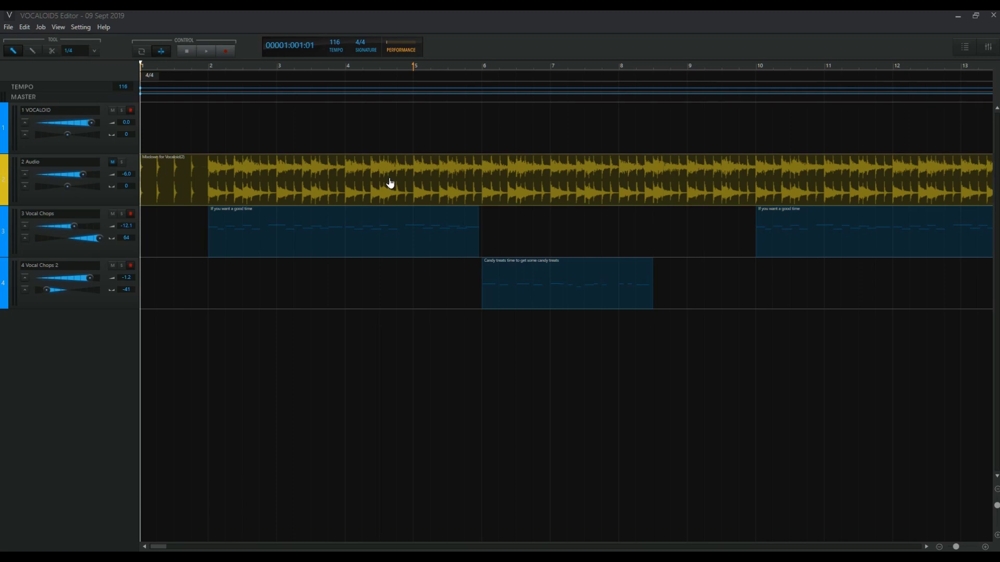
Solo the Audio track, audition the project briefly, then place the playhead at bar 2
click(121, 162)
click(207, 52)
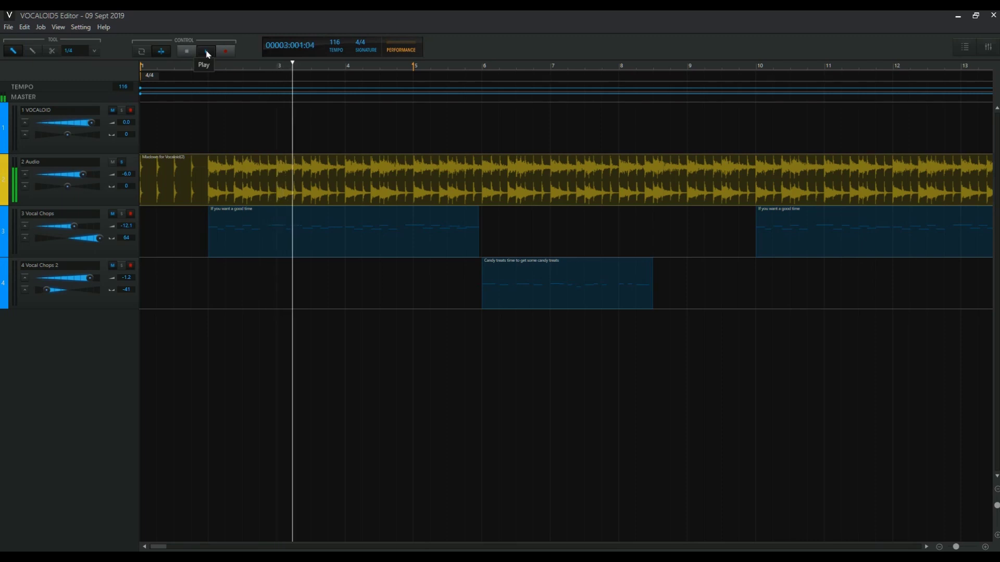
click(188, 53)
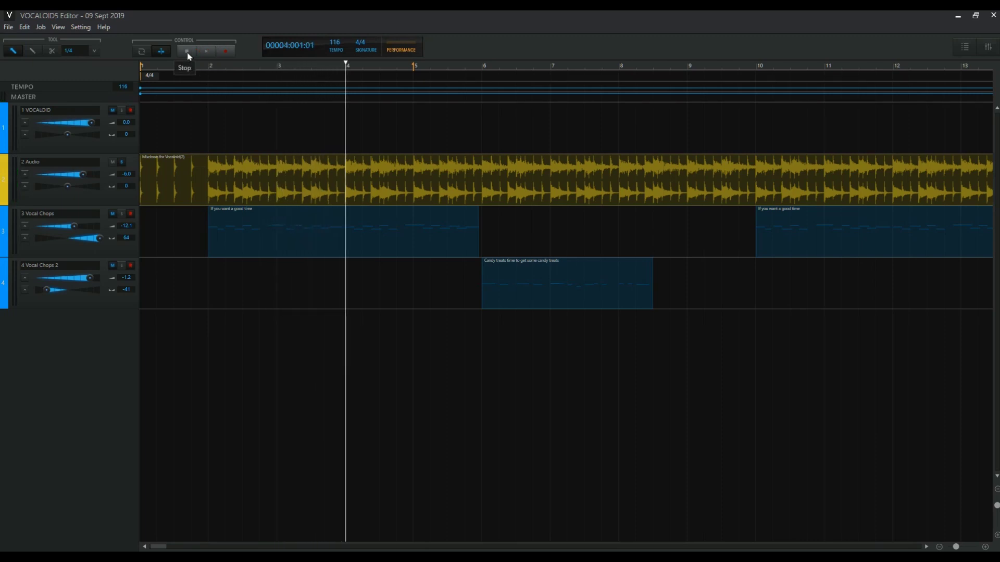
click(189, 55)
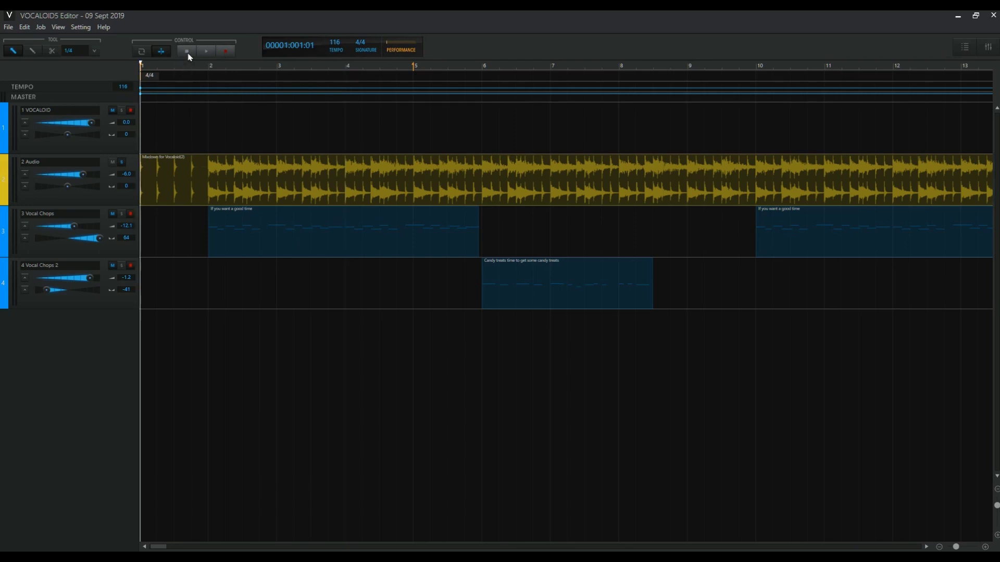
click(210, 69)
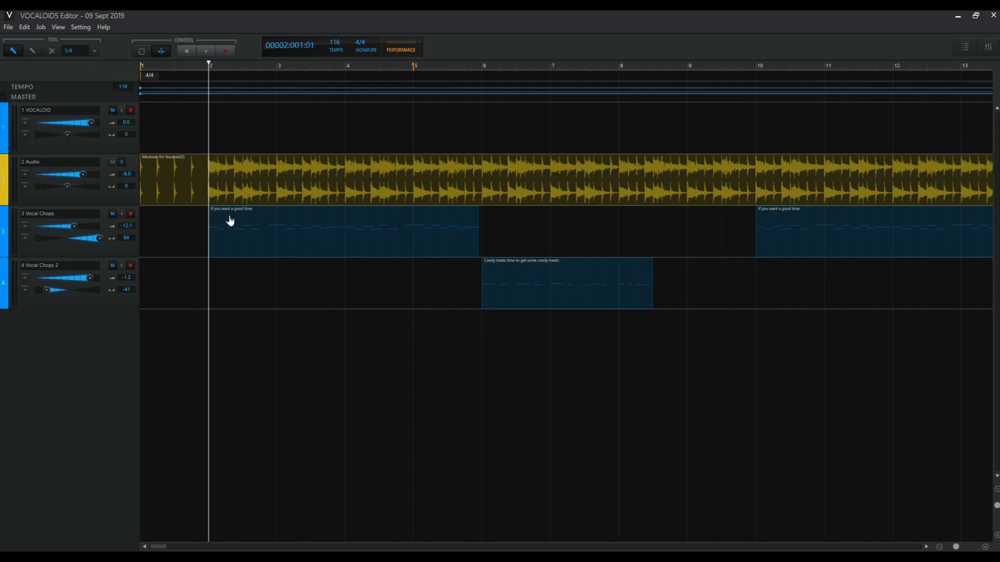
Unmute Vocal Chops 2 and Vocal Chops, then play from bar 2 and stop near bar 10
click(114, 266)
click(113, 214)
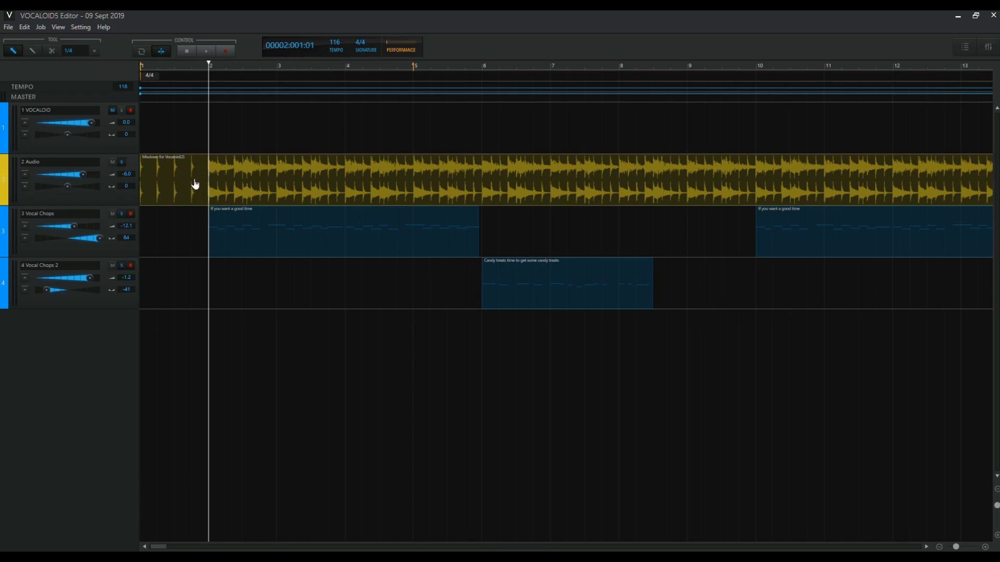
click(208, 52)
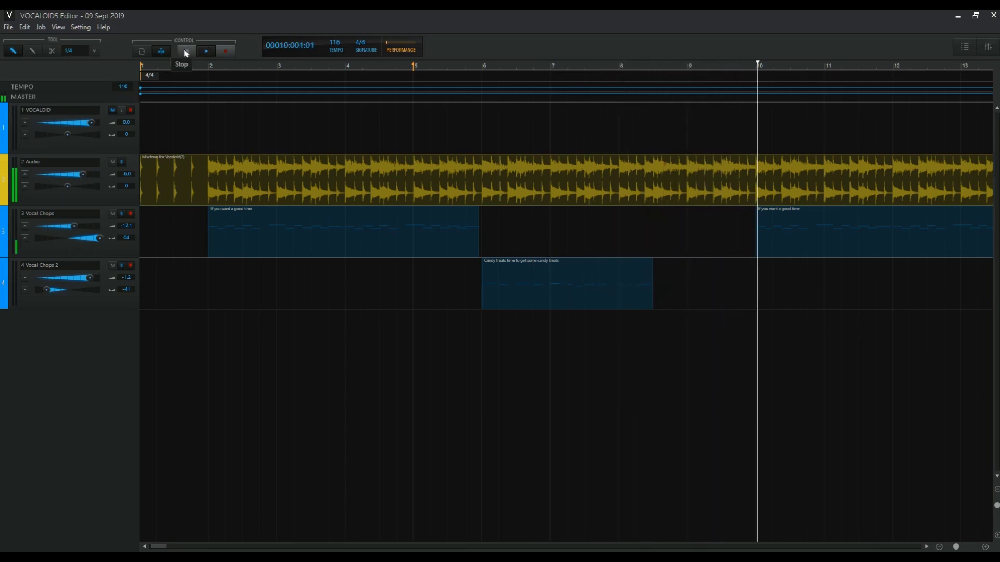
click(186, 52)
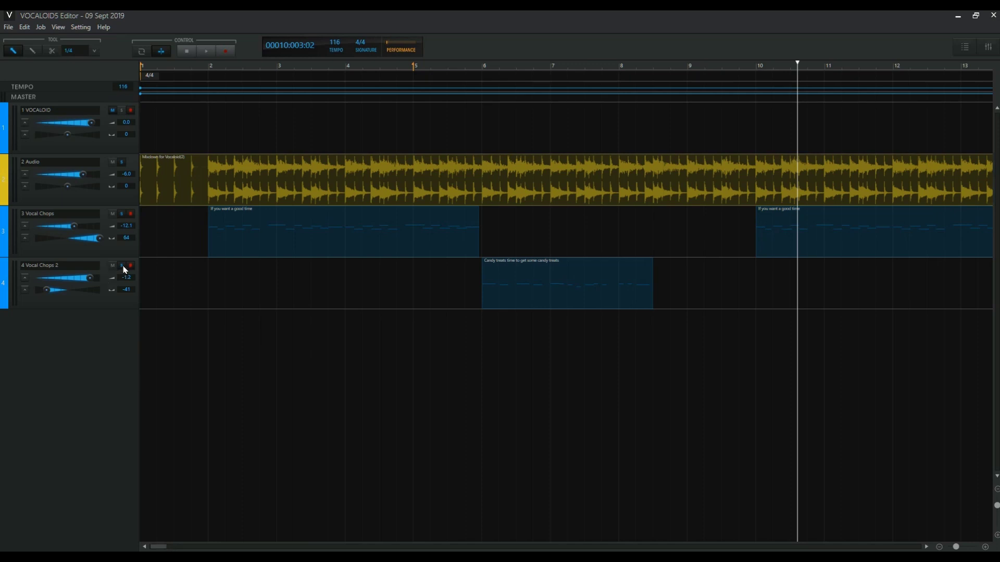
Clear the Vocal Chops and Audio solos, unmute Audio, and scroll to bars 6–18
click(121, 214)
click(123, 166)
click(112, 162)
scroll(167, 549, right, 3)
scroll(167, 548, right, 1)
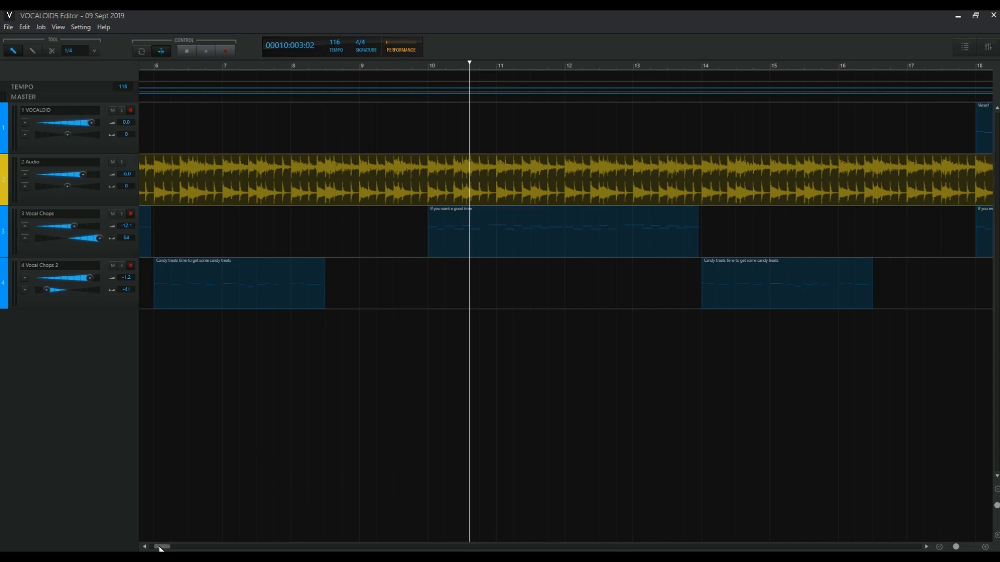
Start playback from bar 17 beat 4, running through the Verse1 part
drag(159, 547, 169, 548)
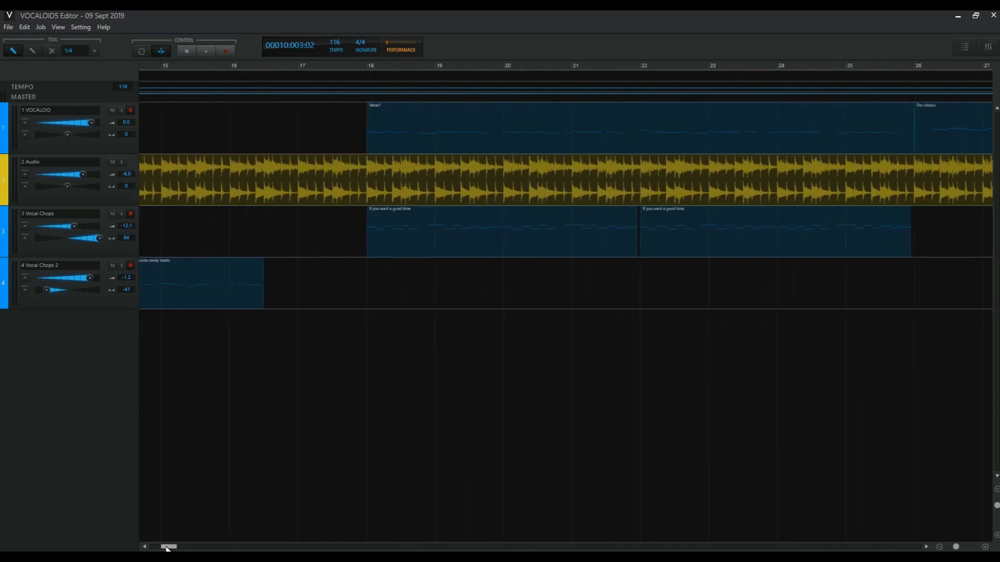
click(368, 66)
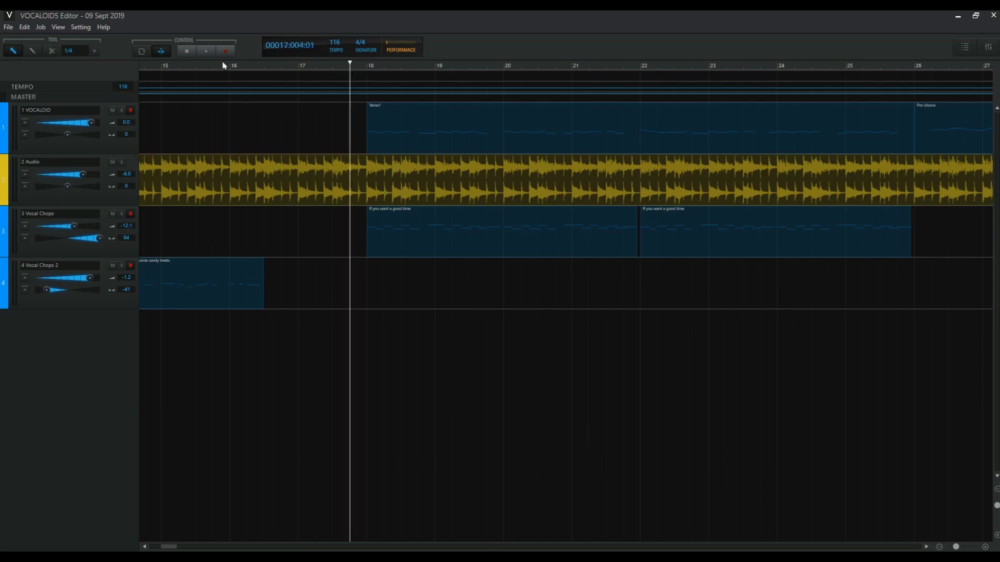
click(207, 52)
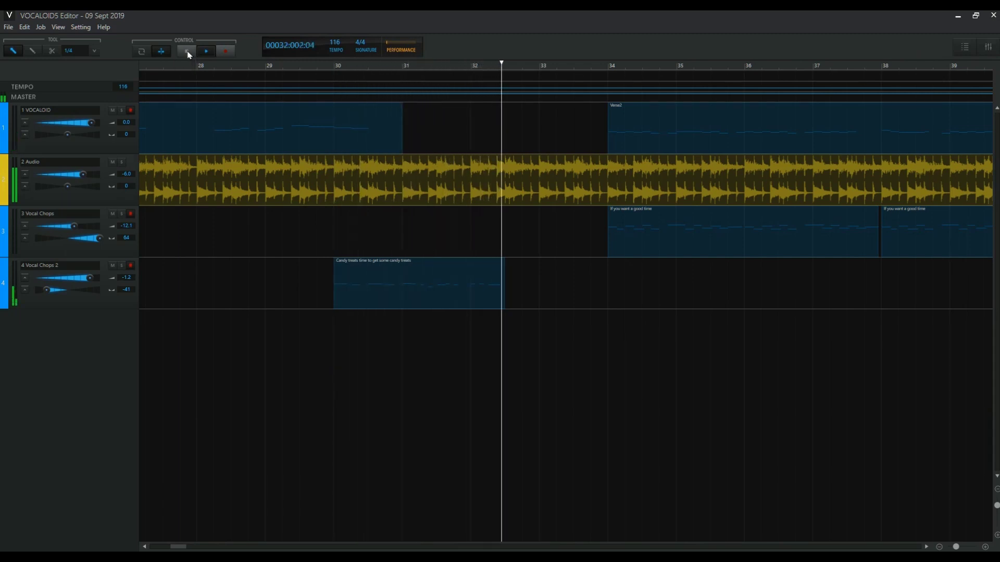
Stop playback at bar 32, beat 4, just past the Candy treats part
click(187, 54)
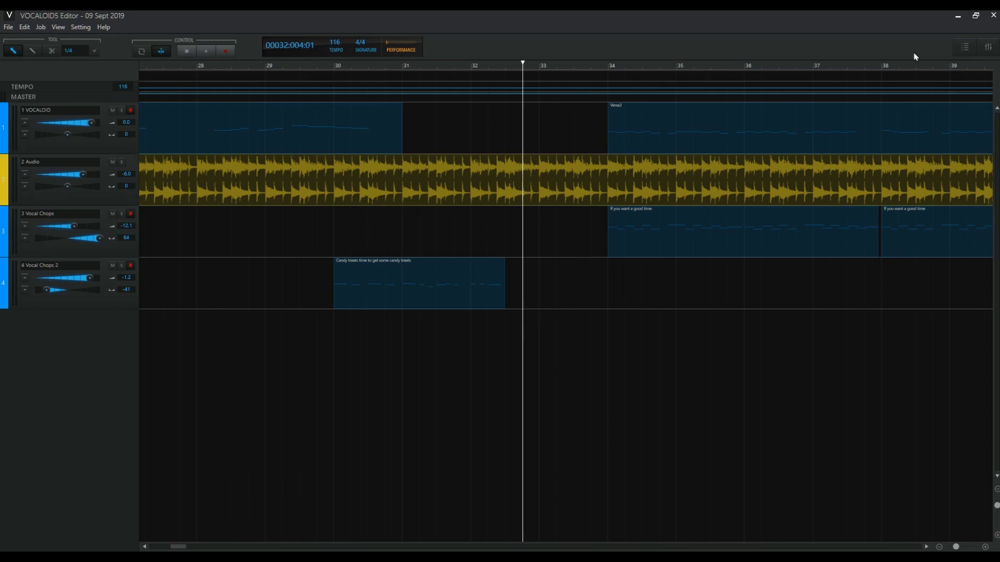
Open the track 1 Pre-chorus part in the Musical Editor and customize its Crisp and Melodic style
click(328, 137)
double_click(328, 137)
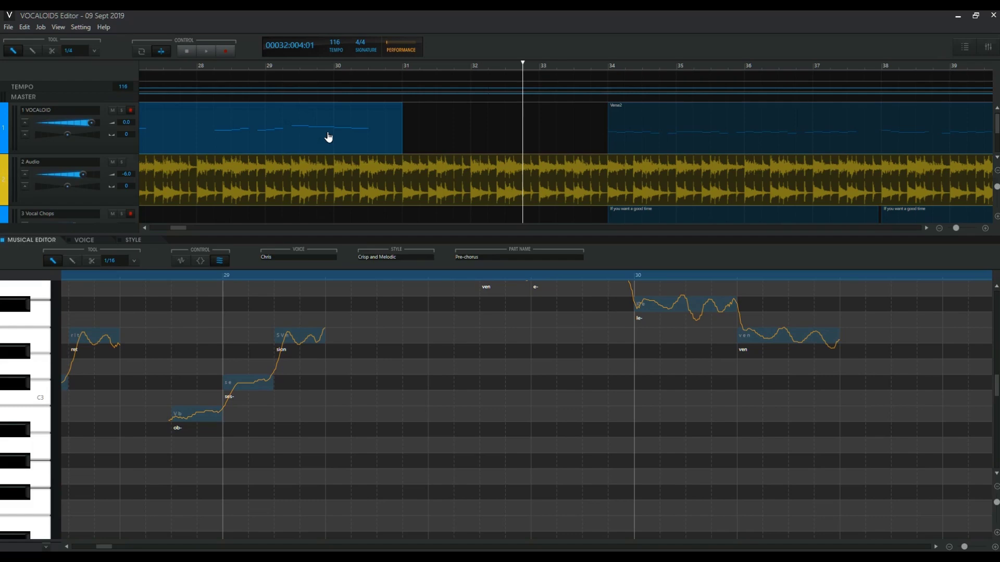
click(136, 242)
click(90, 241)
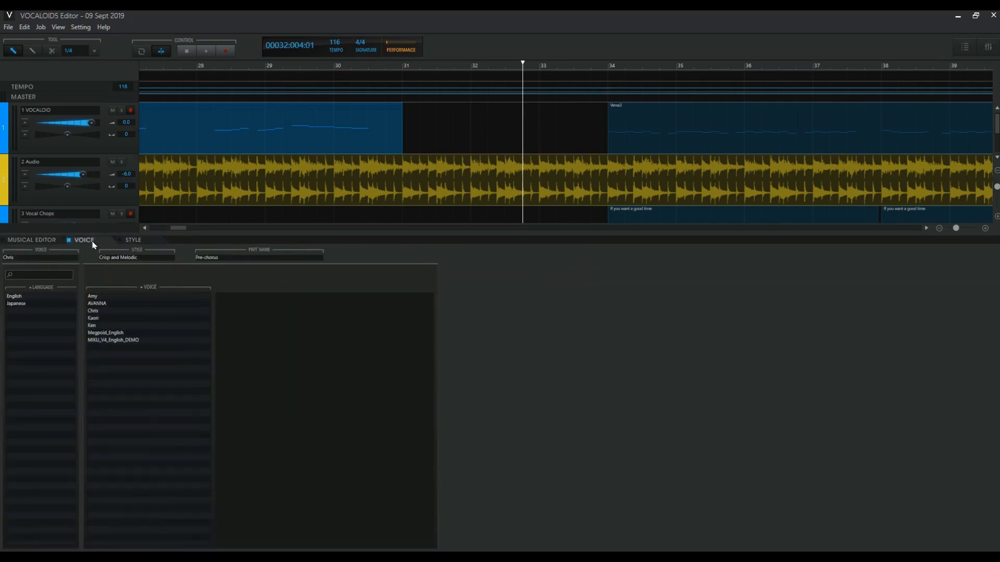
click(48, 243)
click(131, 241)
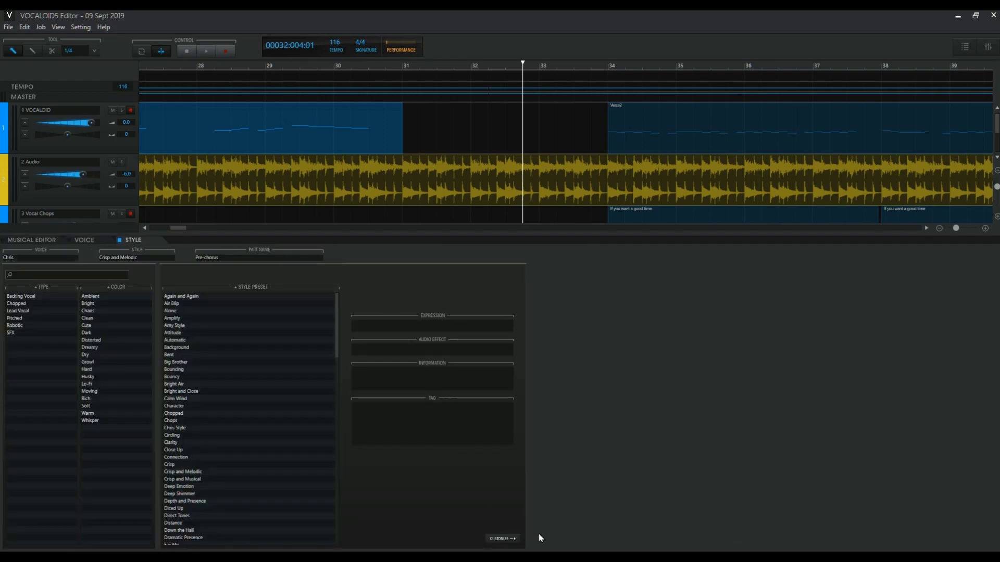
click(509, 539)
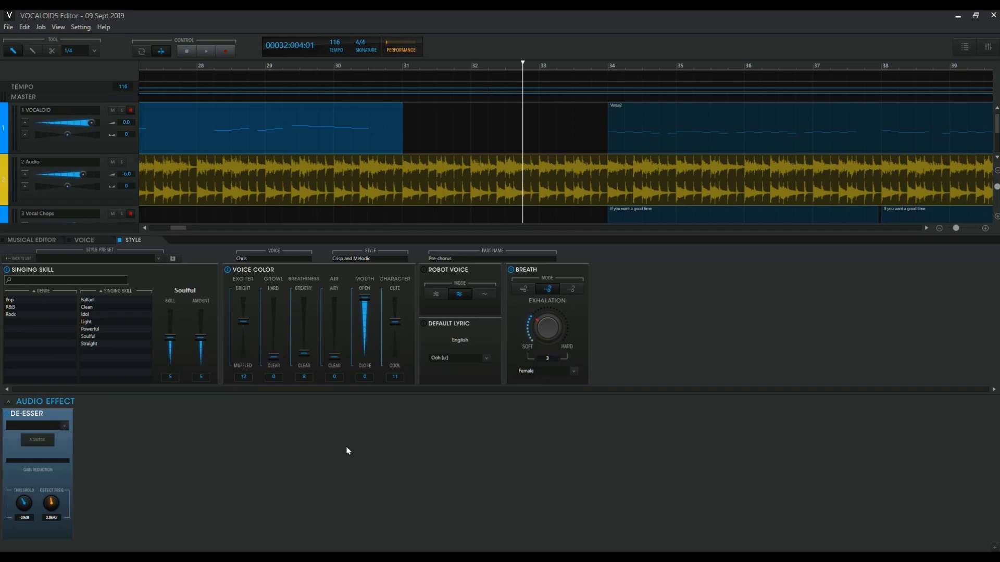
Choose Add Audio Effect in the part's empty Audio Effect area to list Gain, Compressor, Equalizer, Delay and Reverb
right_click(320, 453)
click(306, 457)
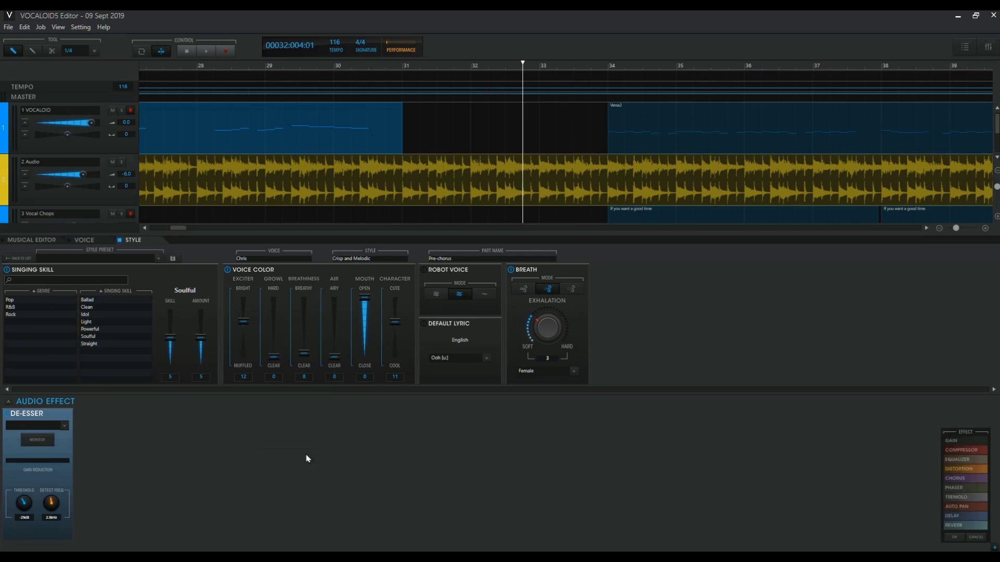